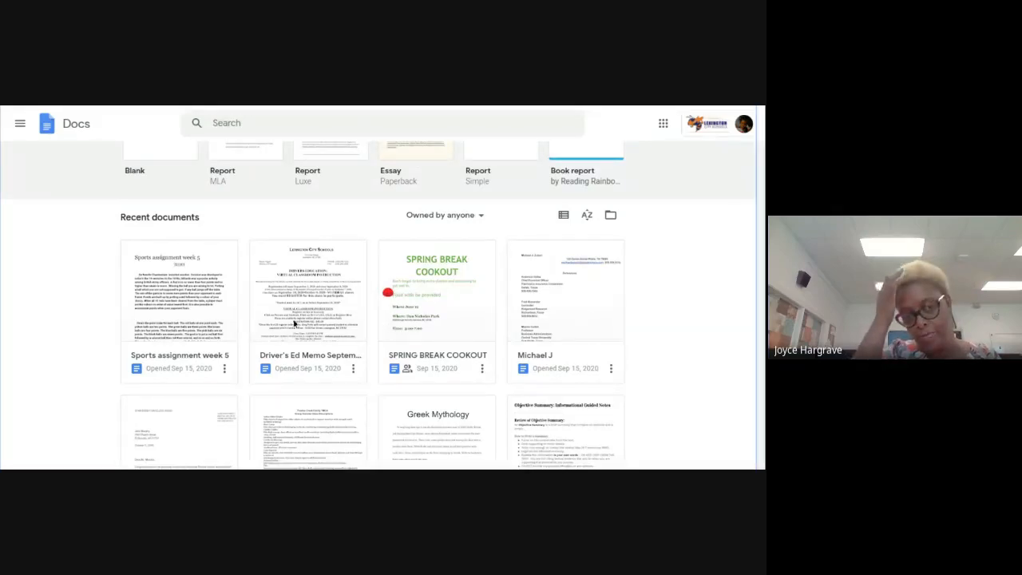
Step: Open the SPRING BREAK COOKOUT document and read through the flyer from the title to the More details paragraph
click(390, 310)
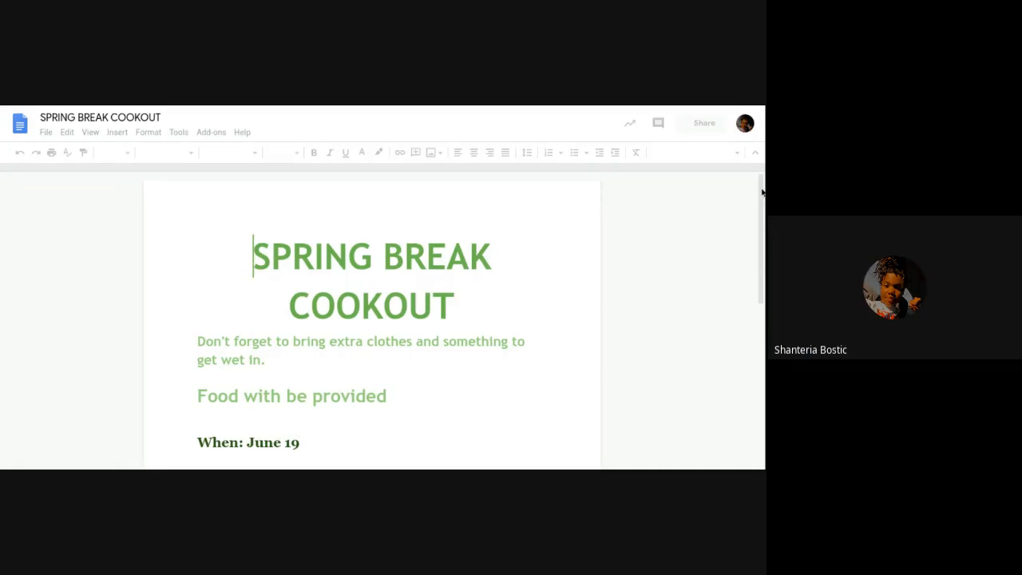
drag(763, 191, 763, 238)
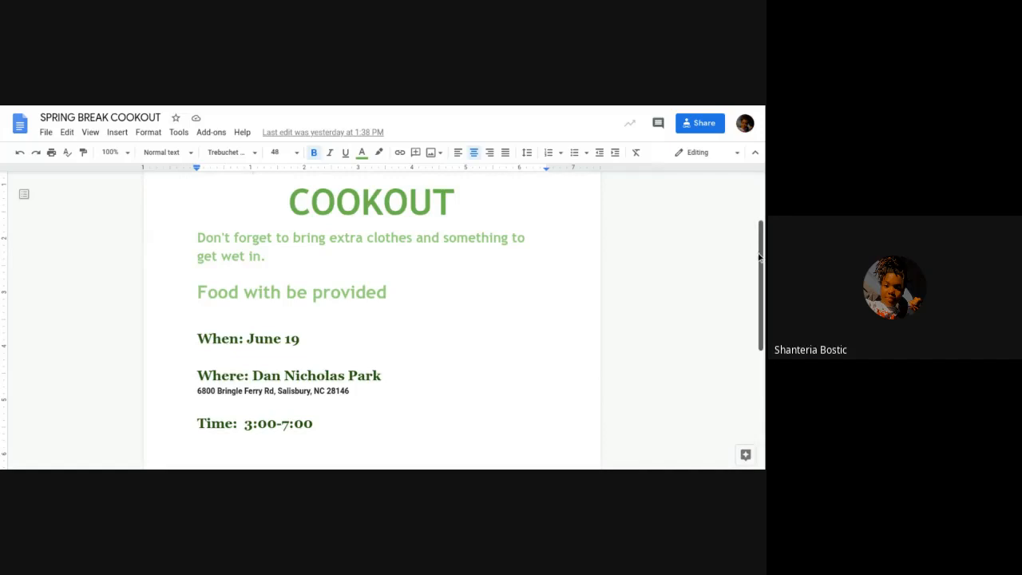
scroll(247, 246, down, 1)
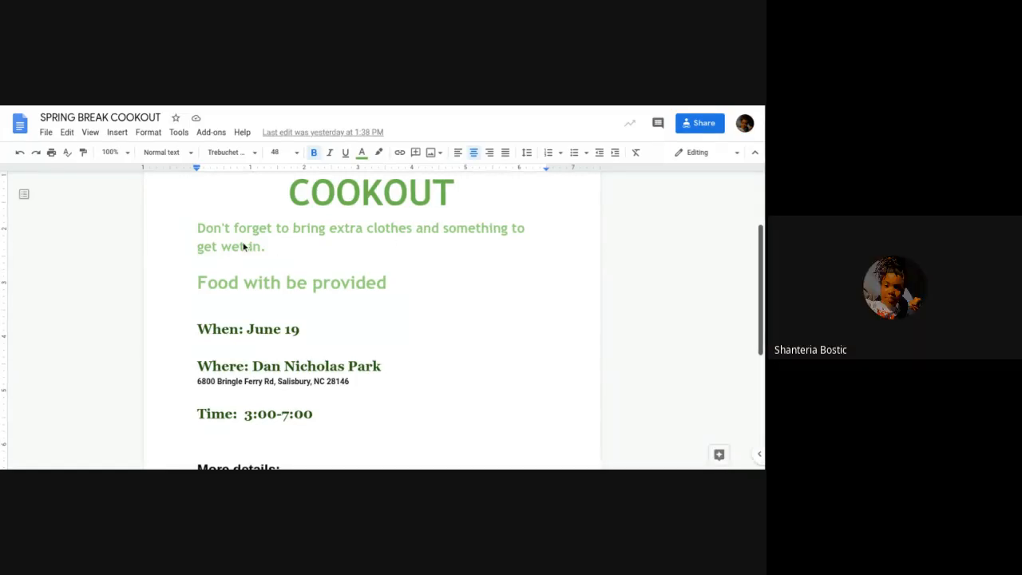
scroll(270, 257, down, 1)
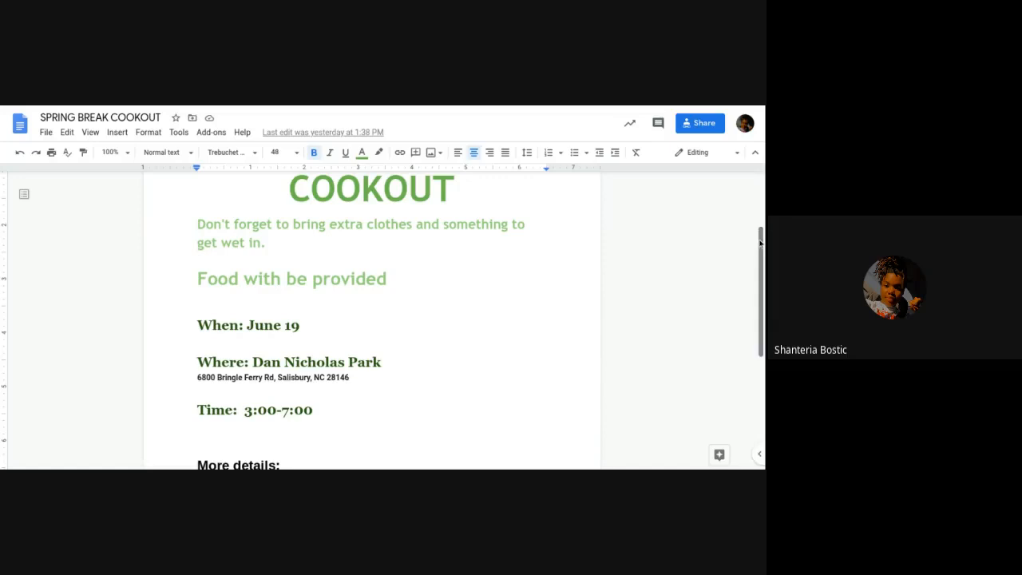
drag(760, 249, 755, 277)
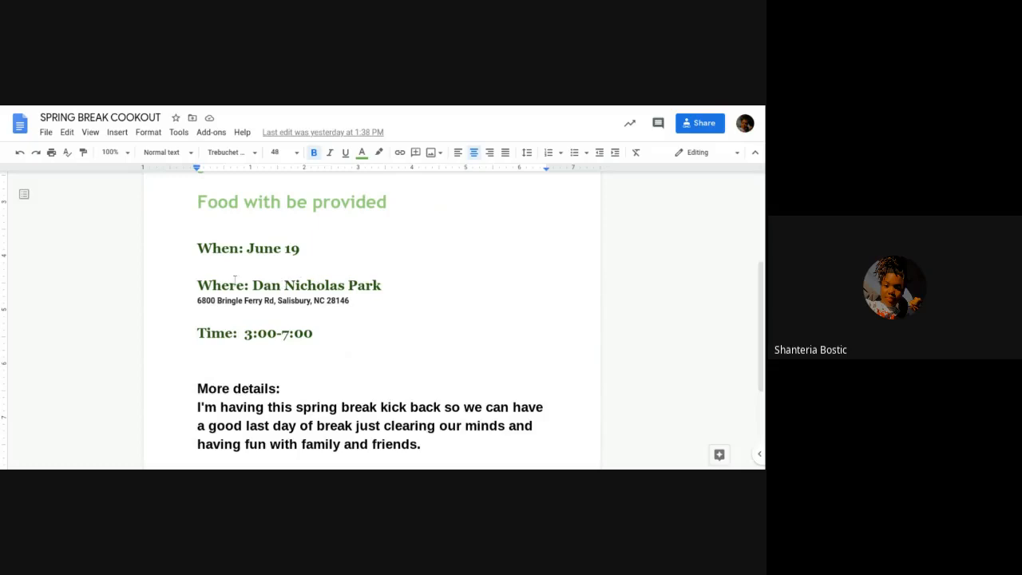
drag(196, 300, 336, 302)
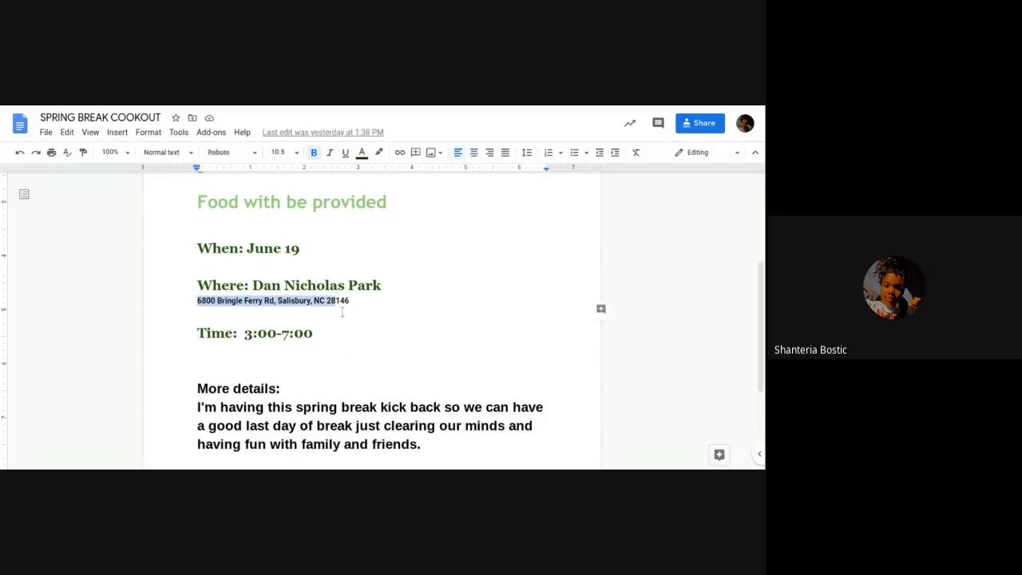
click(258, 333)
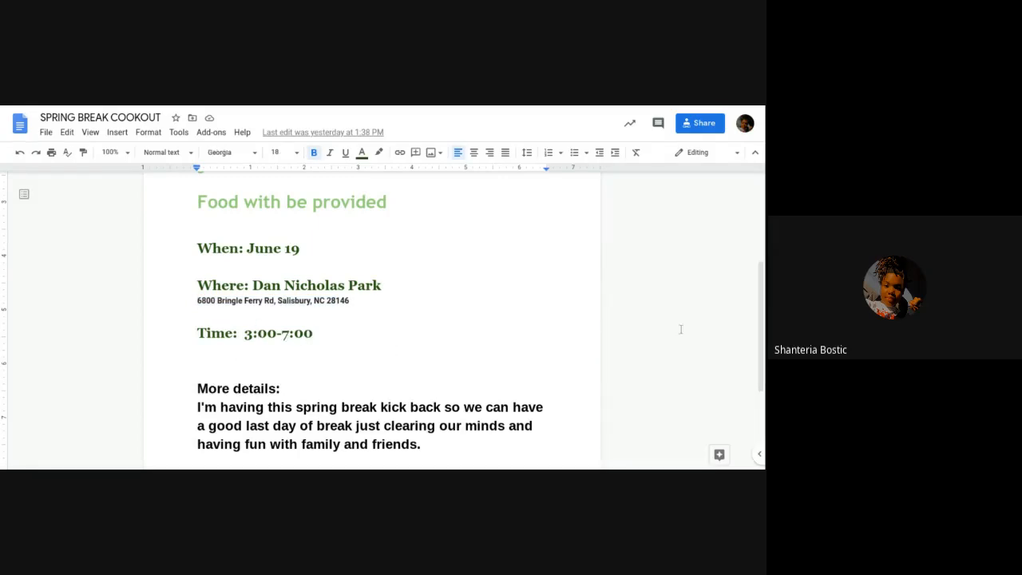
scroll(760, 287, down, 1)
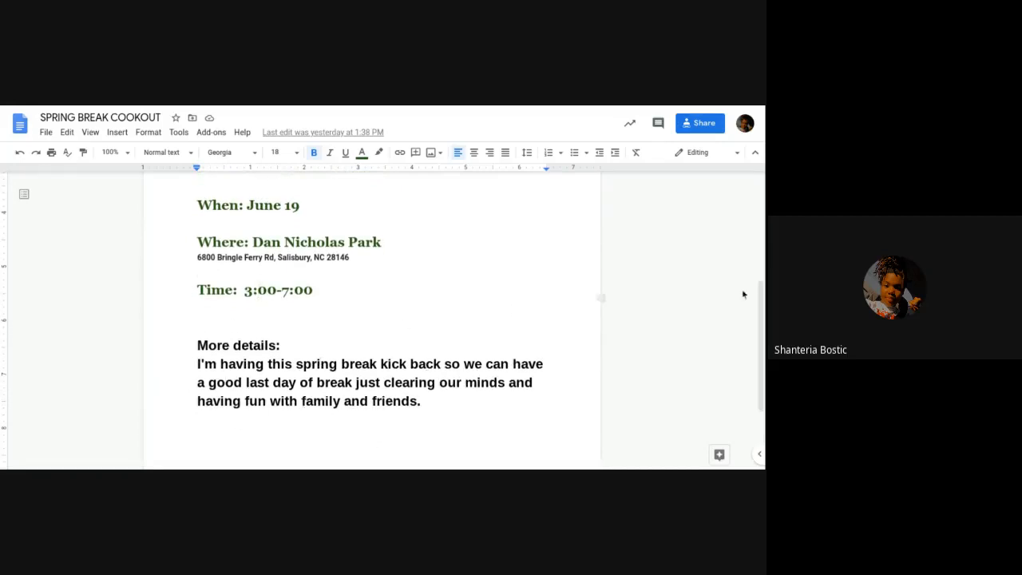
scroll(760, 263, up, 3)
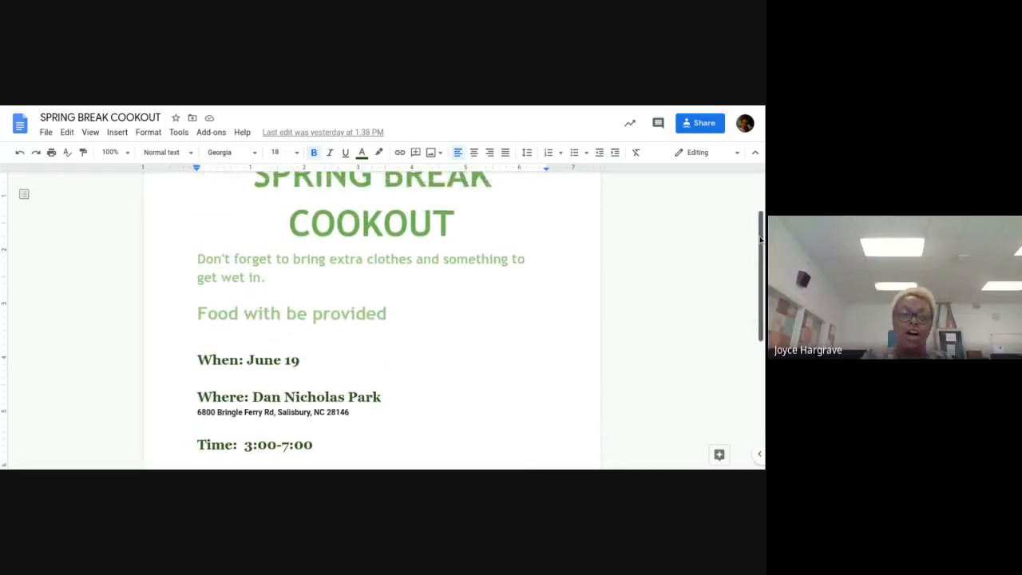
drag(757, 239, 758, 199)
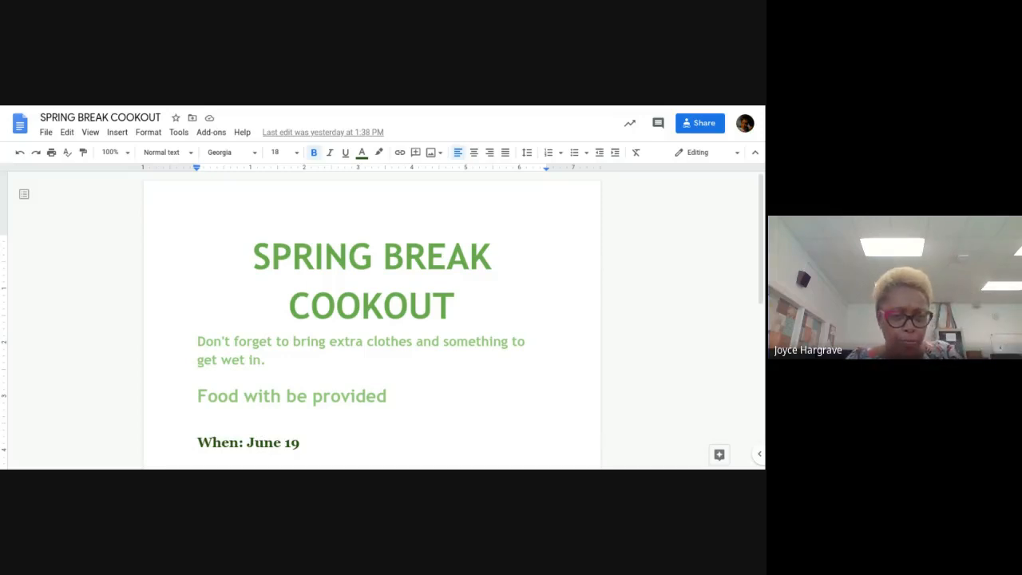
Step: Indent the address line so it starts directly beneath "Dan Nicholas Park" in the Where section
scroll(372, 319, down, 1)
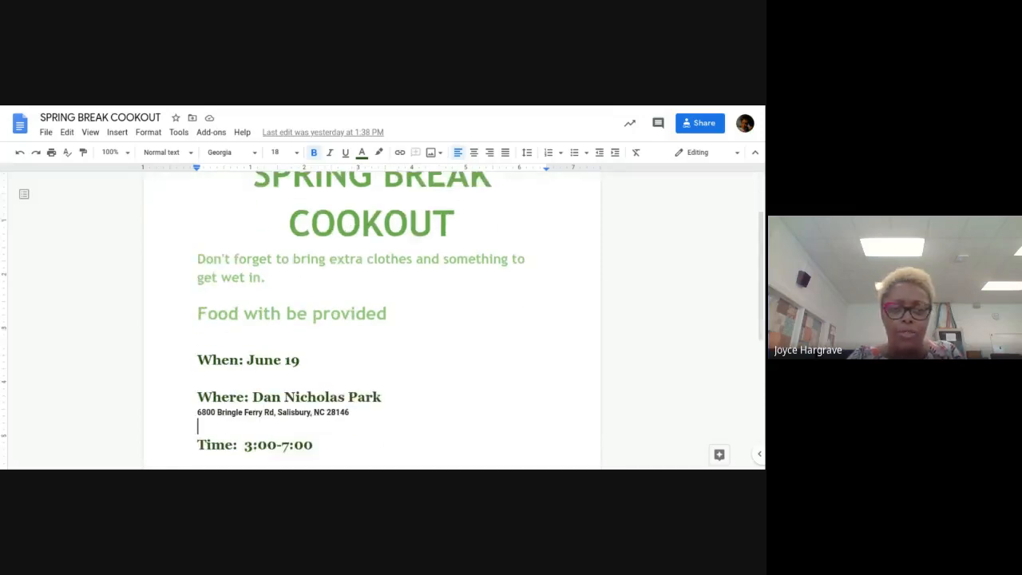
click(258, 412)
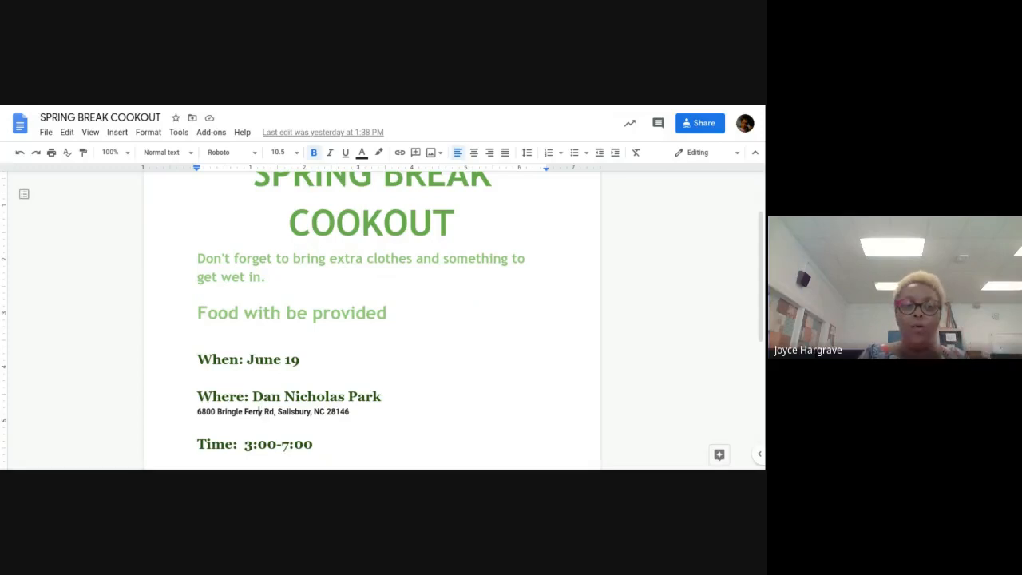
key(Down)
key(Down)
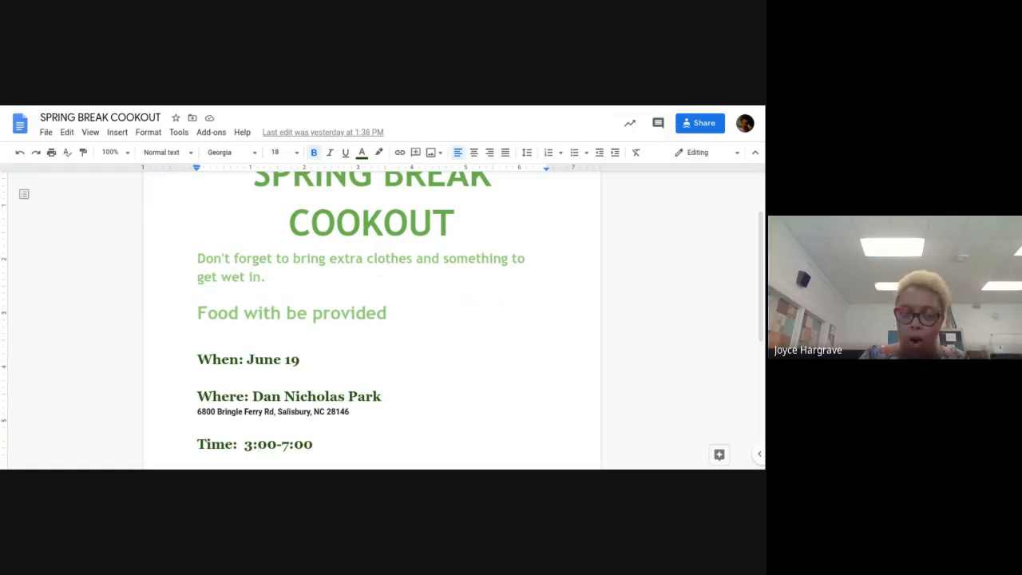
key(Up)
key(Up)
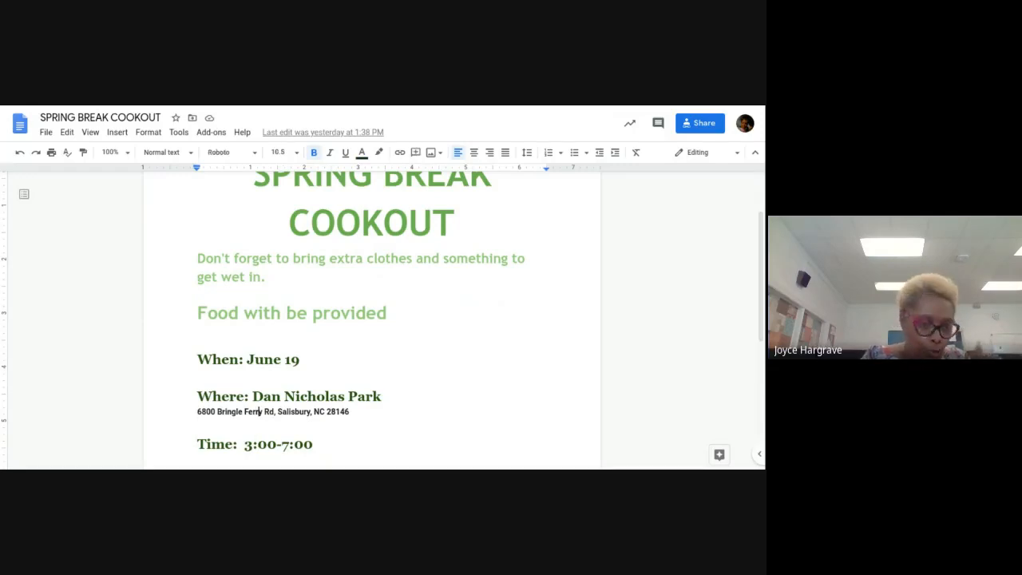
key(Up)
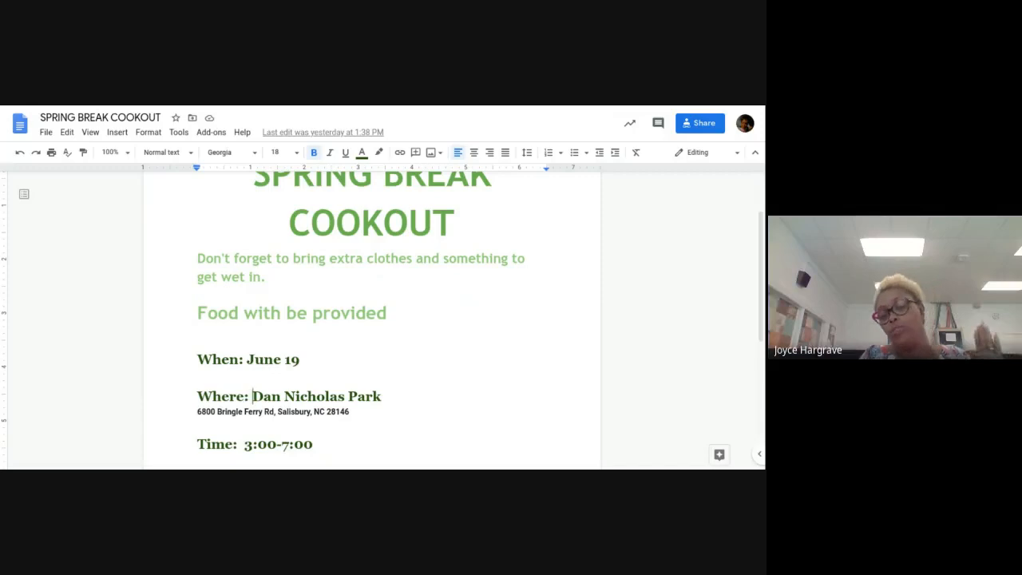
click(195, 412)
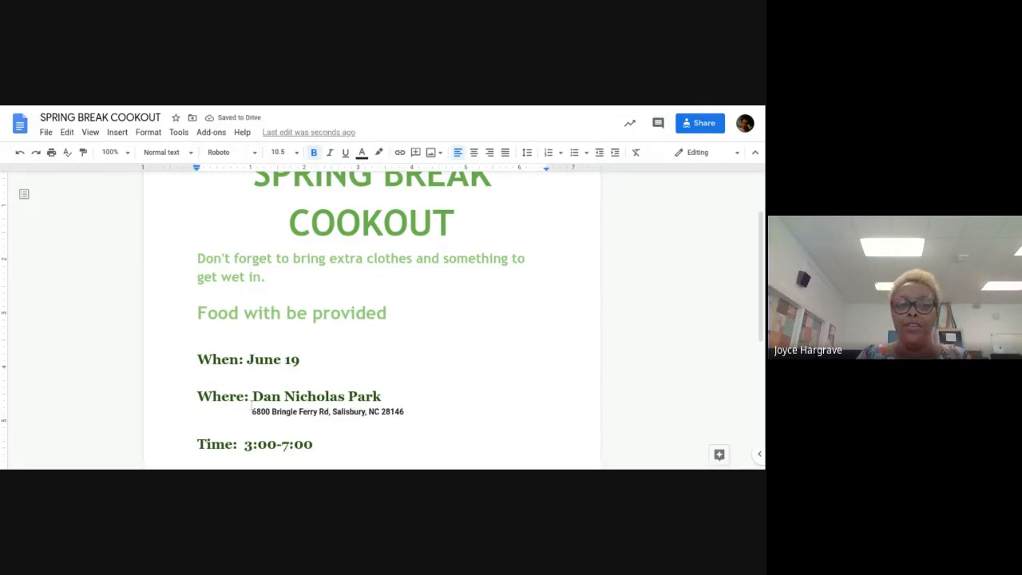
Step: Set the font size of the whole park address line to 14
drag(252, 410, 412, 412)
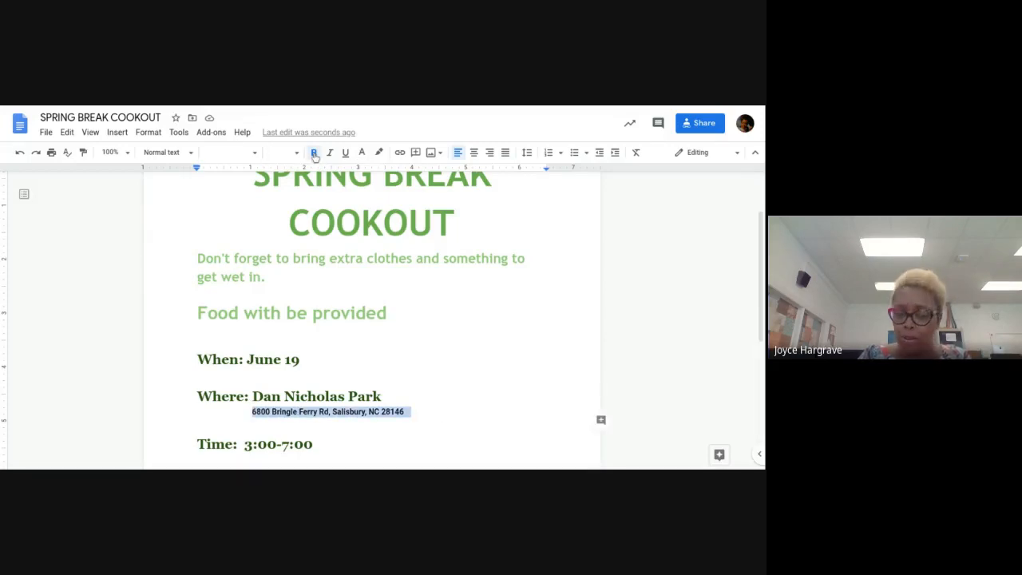
click(281, 151)
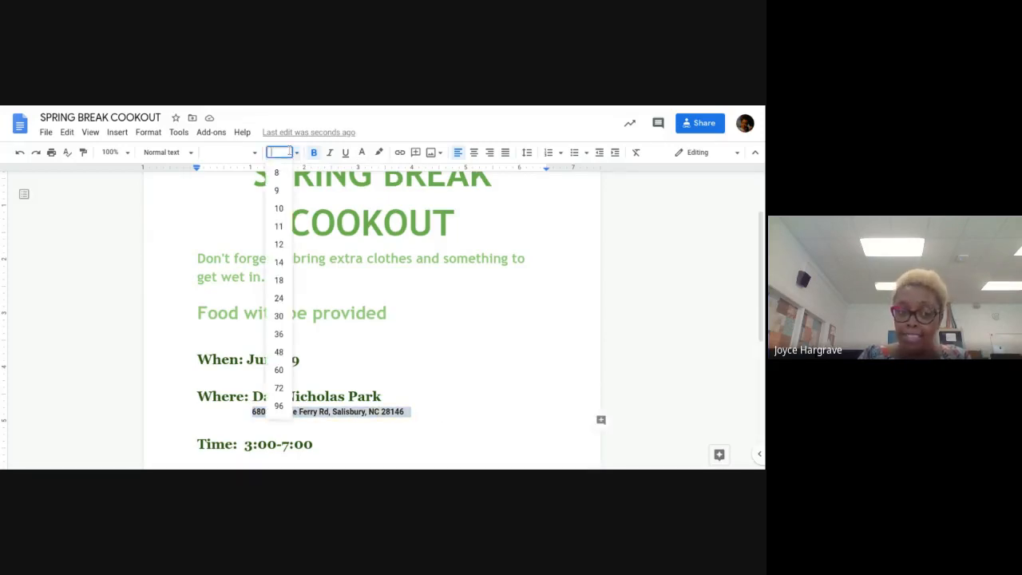
click(283, 260)
click(408, 363)
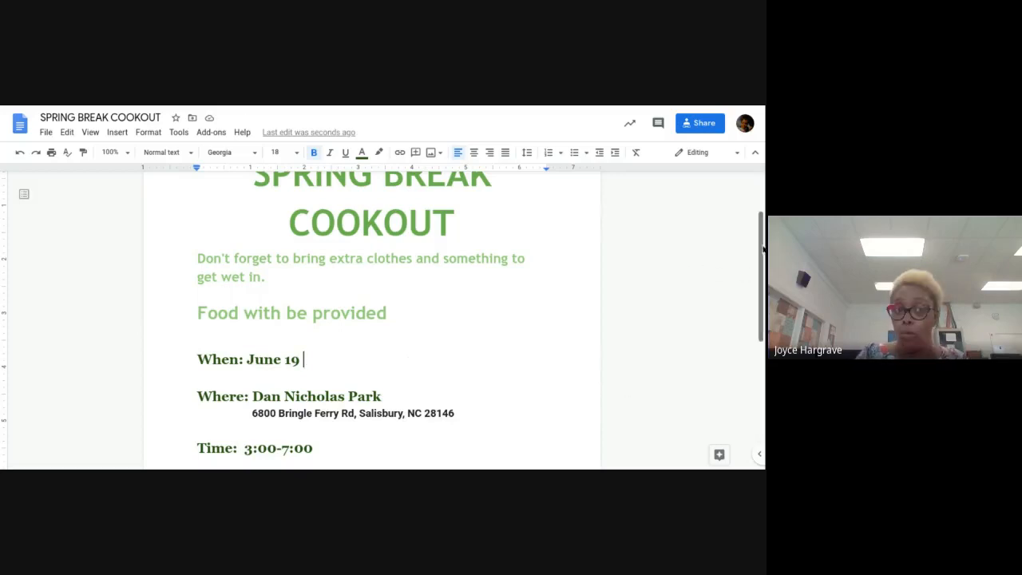
Step: Replace the comma after "Rd" with a period and move the city, state and ZIP to a new line aligned under the street
drag(760, 250, 758, 274)
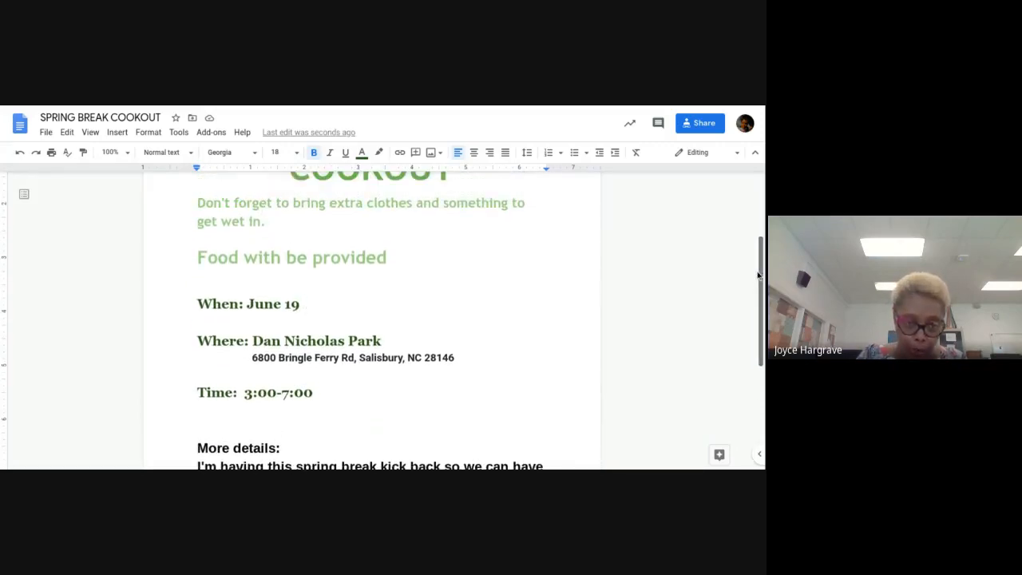
click(358, 362)
key(BackSpace)
key(BackSpace)
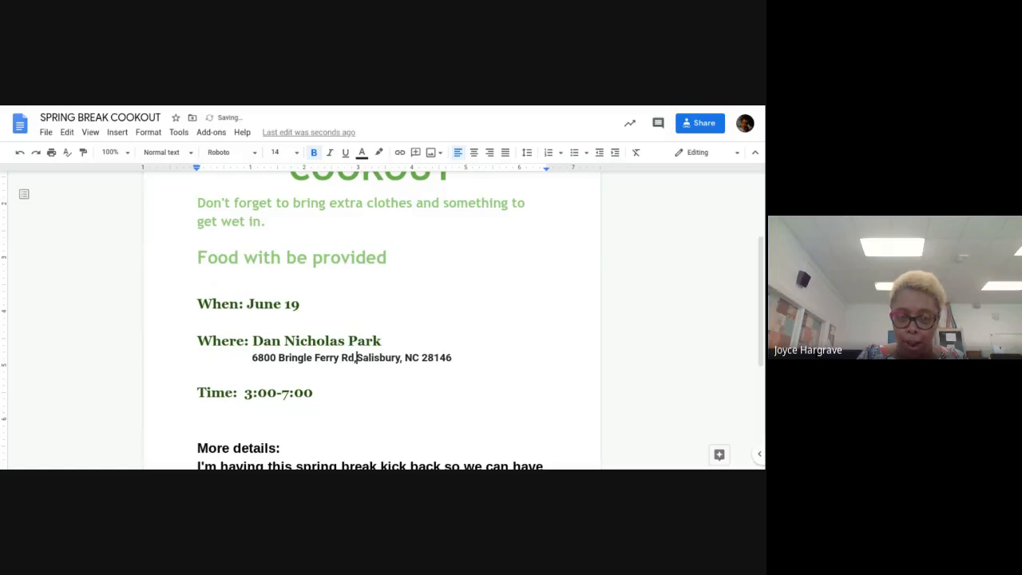
text(.)
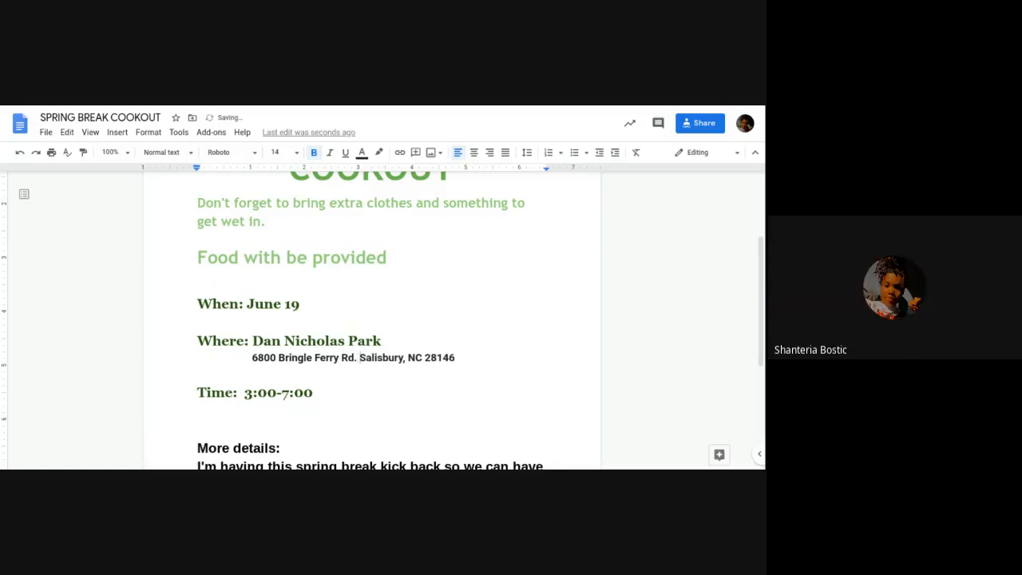
key(BackSpace)
key(Return)
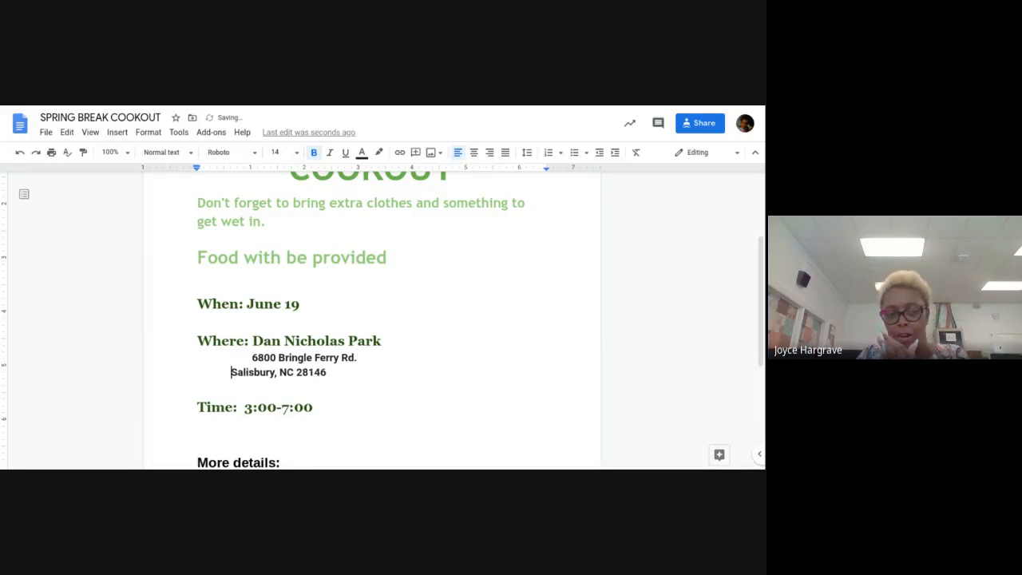
key(BackSpace)
key(BackSpace)
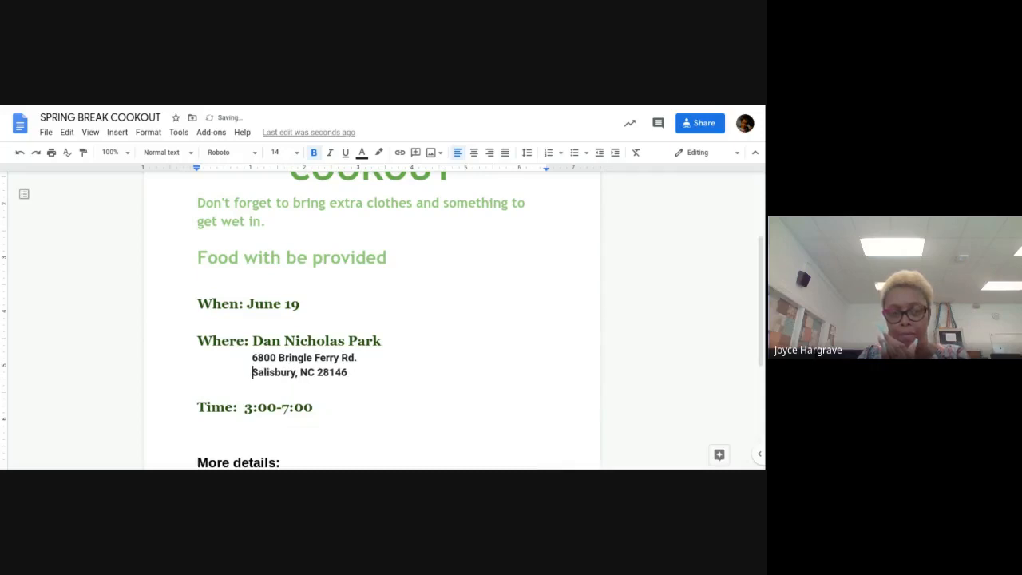
Step: Add "pm" to both the start and end times so the line reads "3:00pm-7:00pm"
click(463, 405)
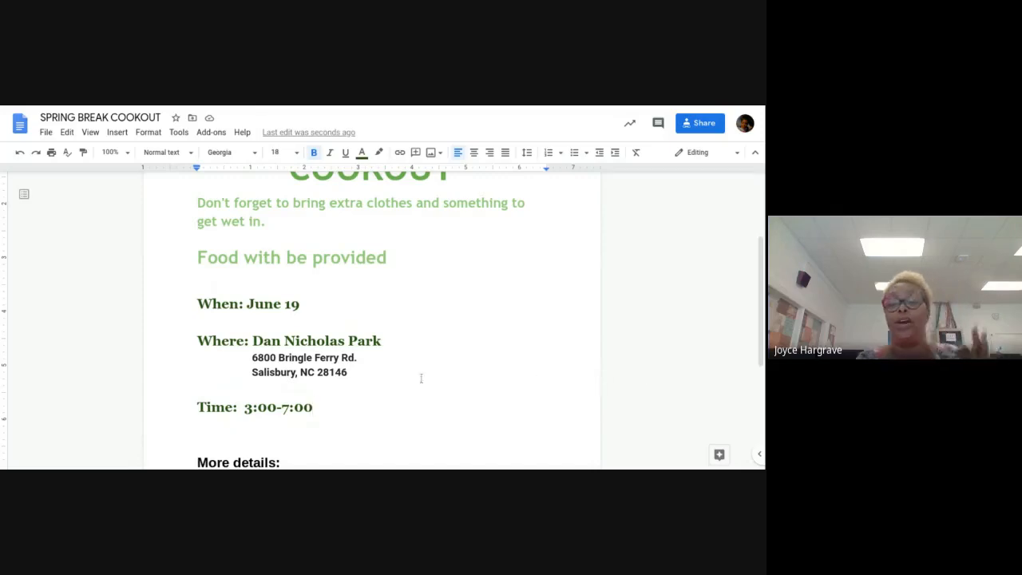
click(276, 407)
text(pm)
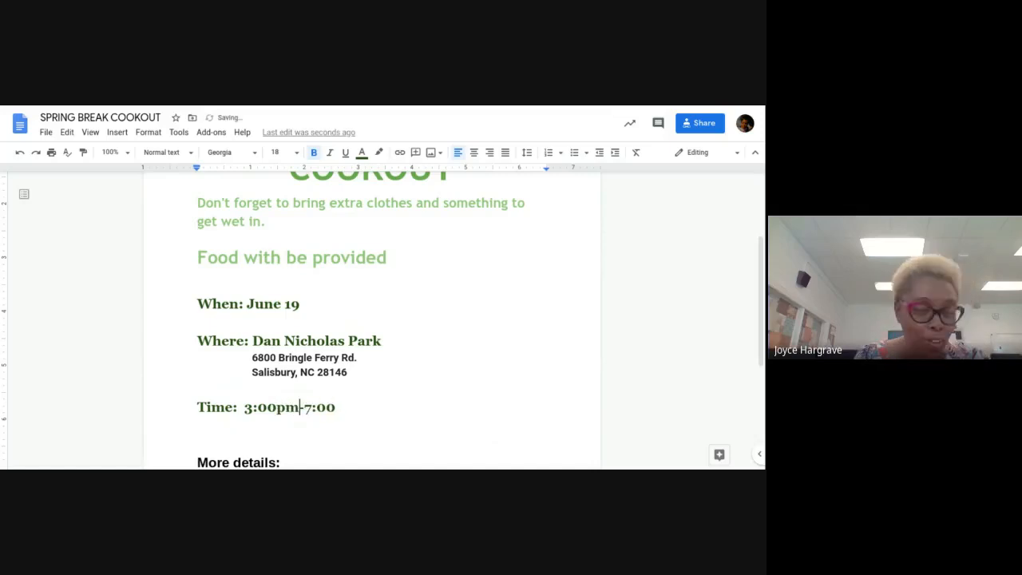
click(344, 414)
text(pm)
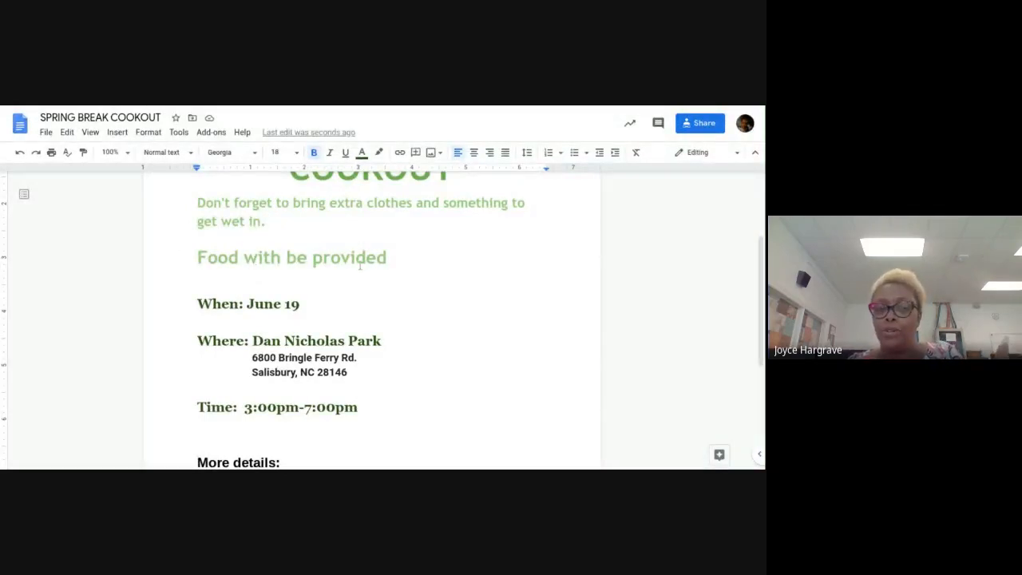
Step: Copy the "Food with be provided" line and paste it on a new line below the Time line
click(192, 256)
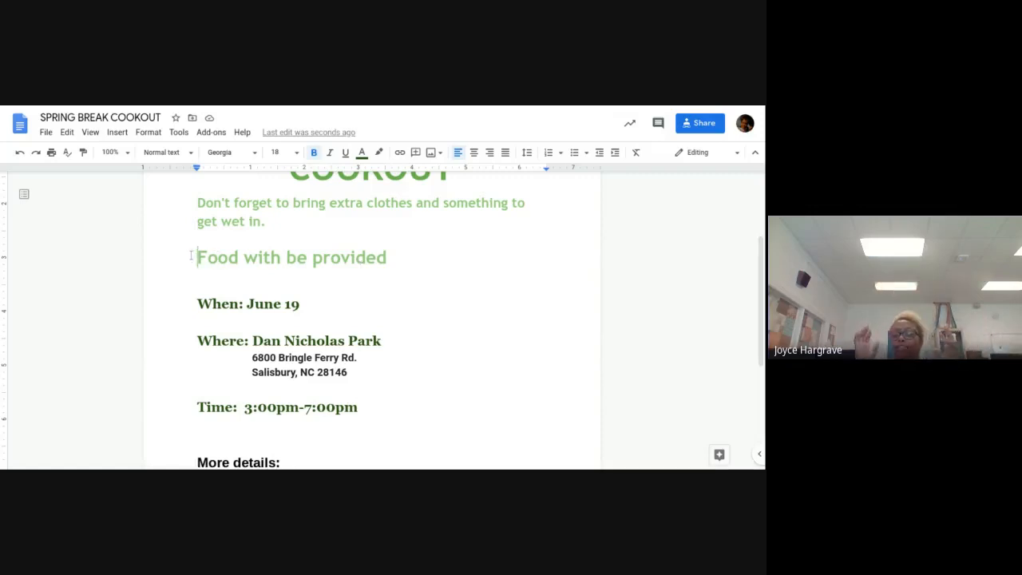
shift+click(439, 259)
key(ctrl+c)
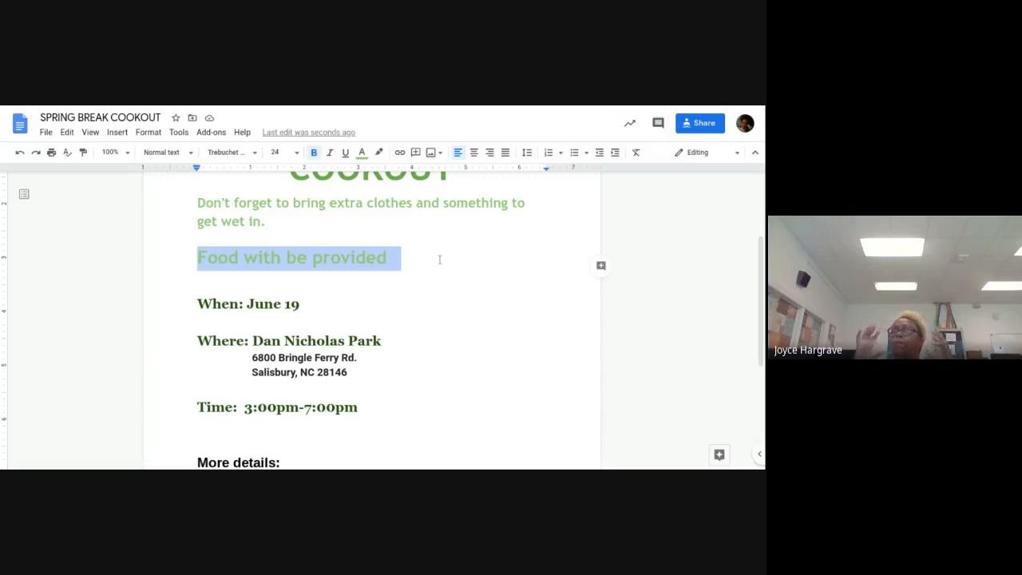
click(297, 434)
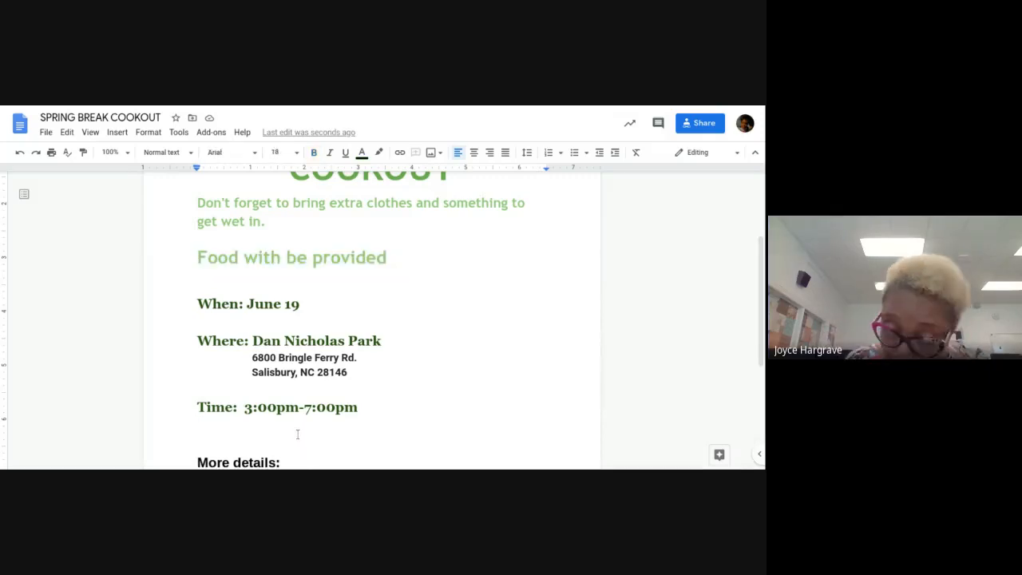
key(Return)
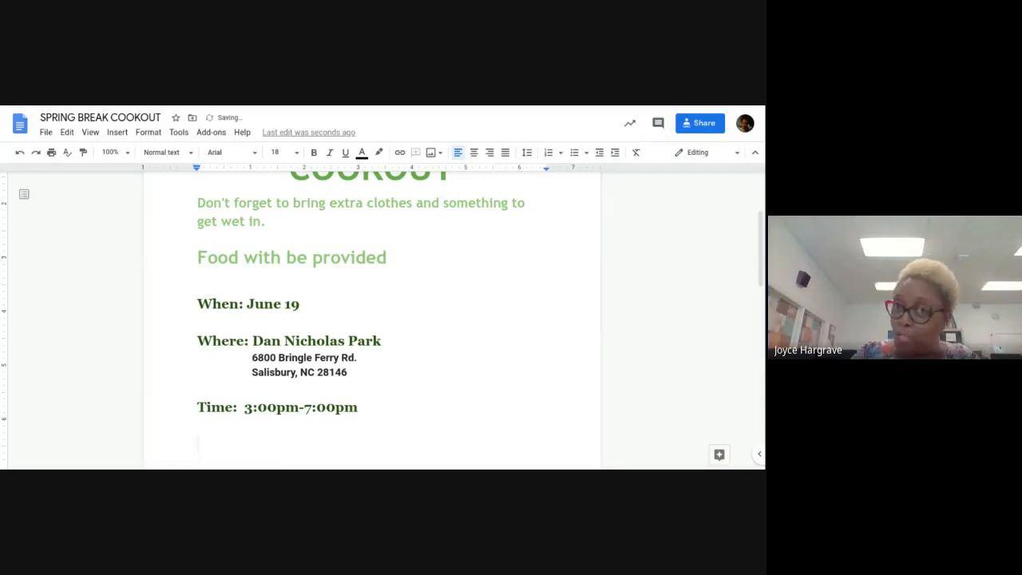
key(ctrl+v)
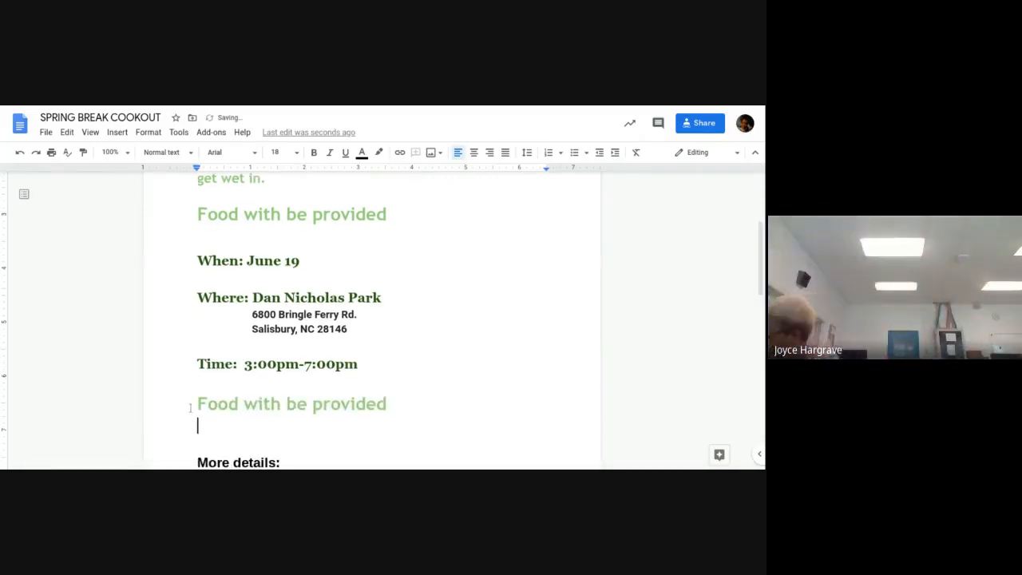
Step: Indent the pasted "Food with be provided" line so it sits roughly centered on the page below the time
key(Up)
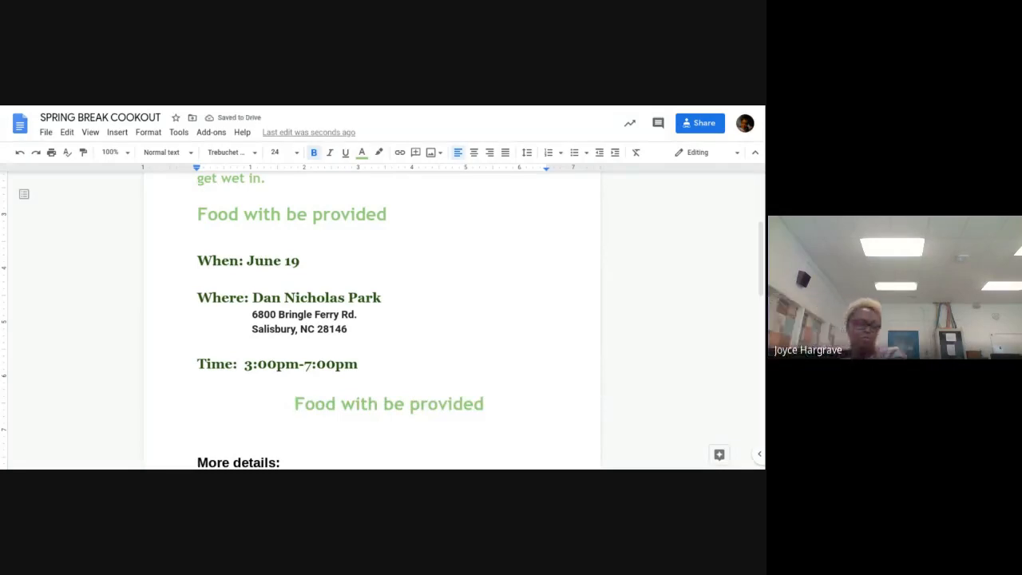
key(BackSpace)
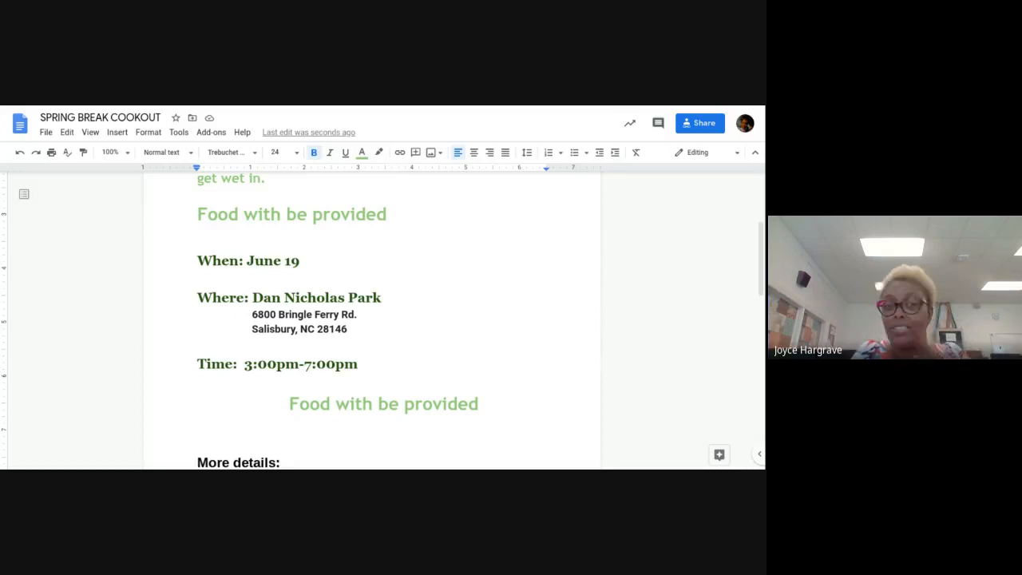
click(362, 403)
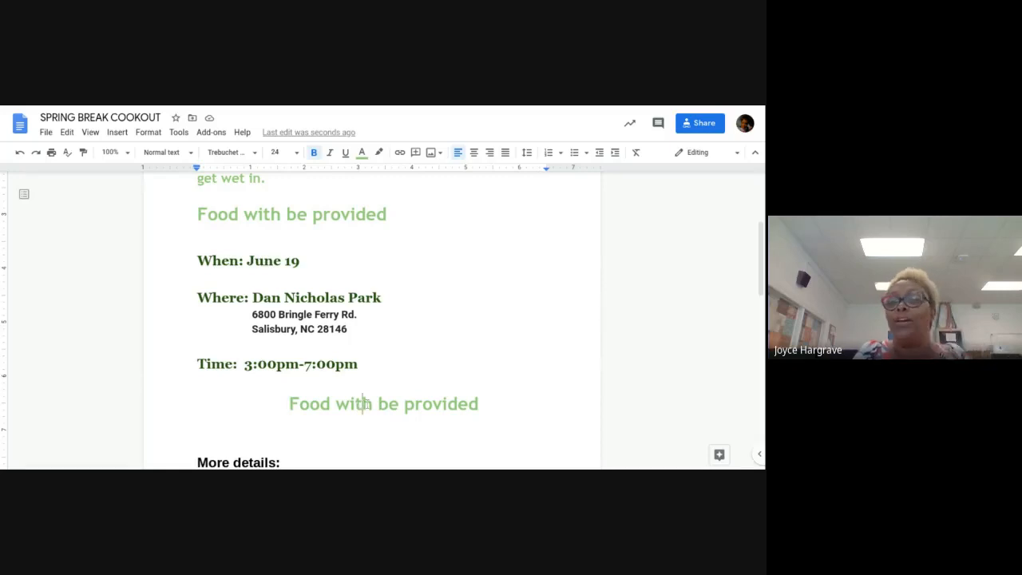
Step: Correct "with" to "will" in the food line below the Time line so it reads "Food will be provided"
key(Right)
key(BackSpace)
key(BackSpace)
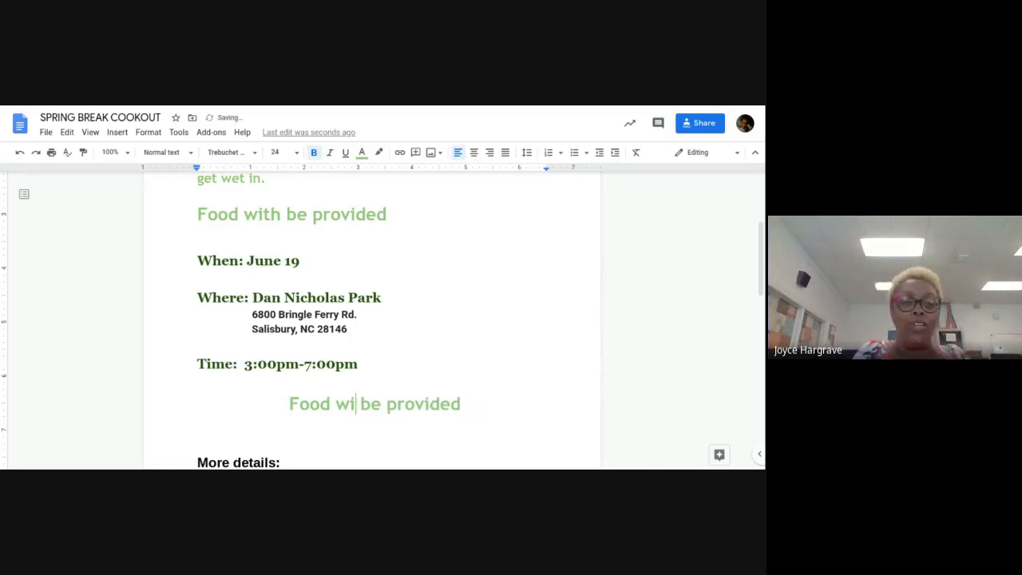
text(ll)
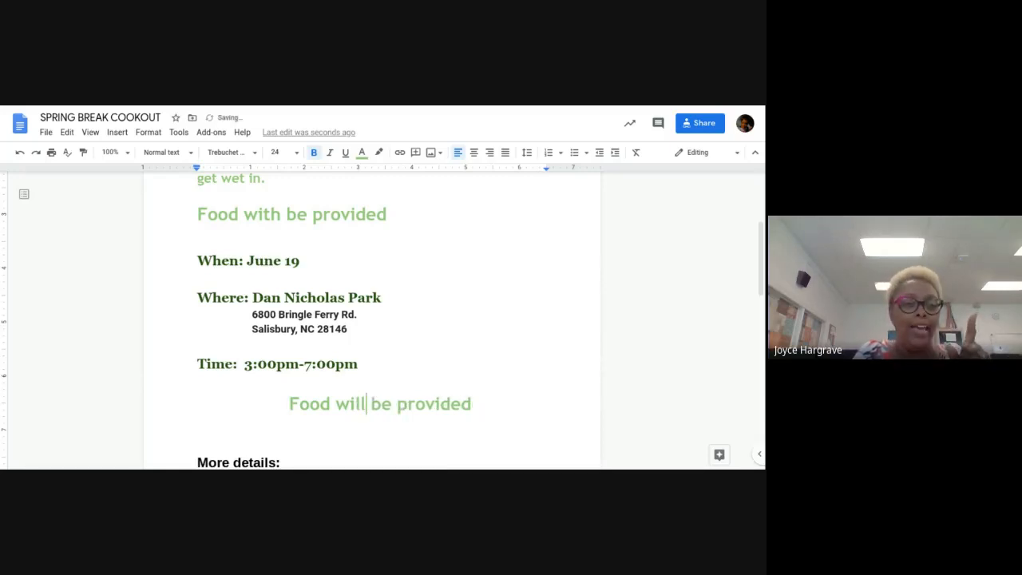
click(659, 327)
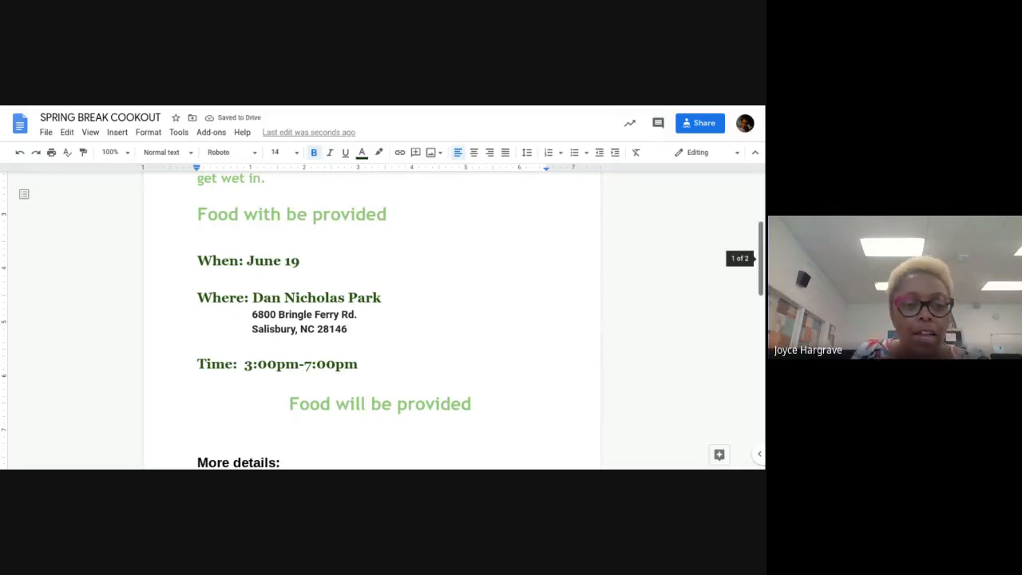
Step: Delete the original "Food with be provided" line above the When line, along with the empty line it leaves behind
drag(763, 273, 745, 257)
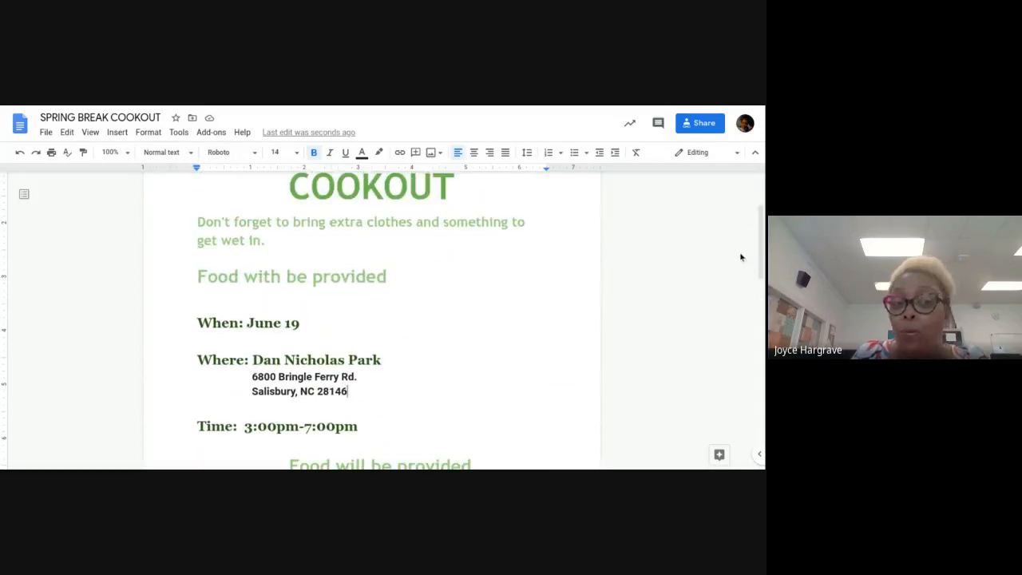
drag(393, 276, 192, 271)
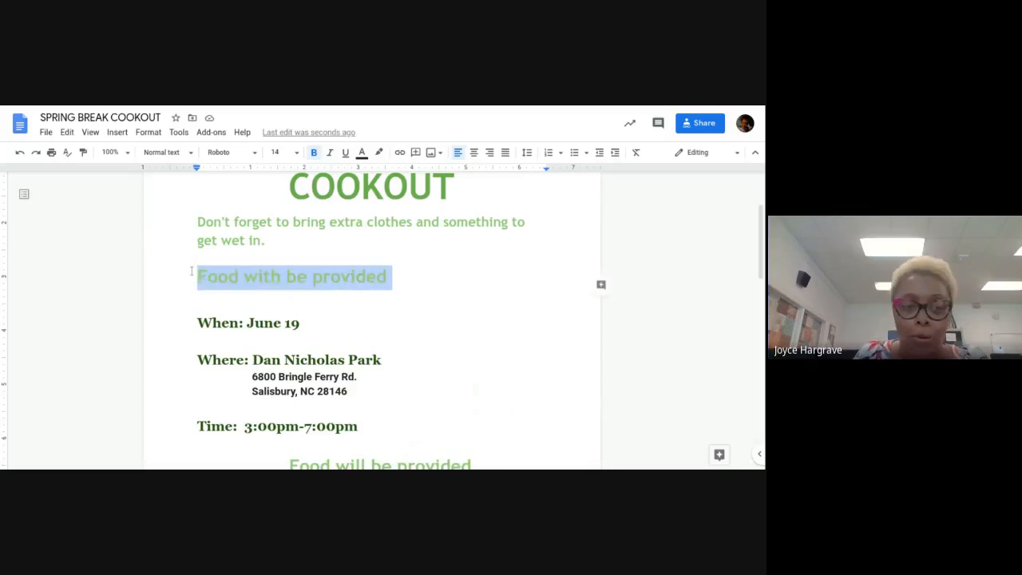
key(BackSpace)
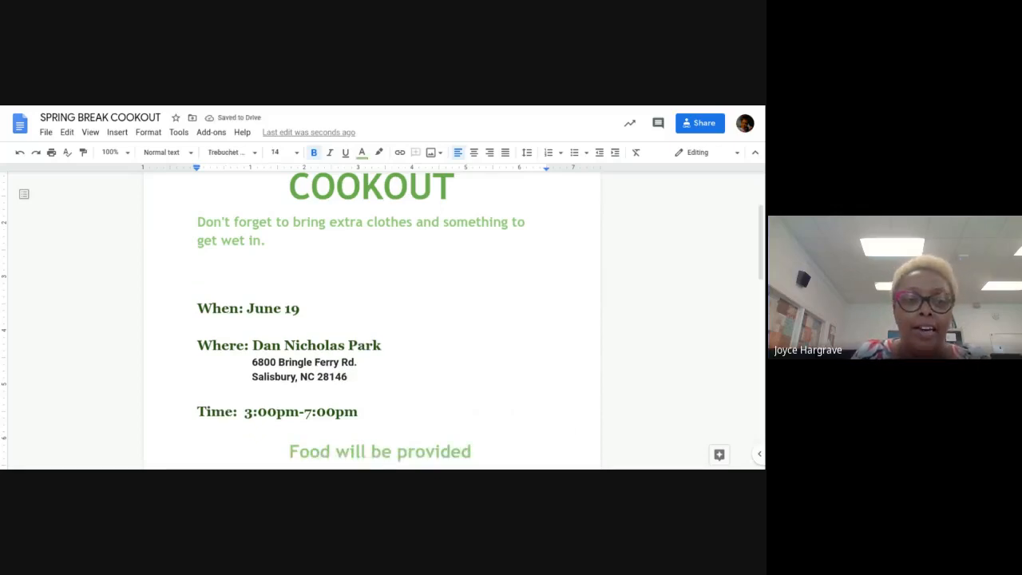
key(BackSpace)
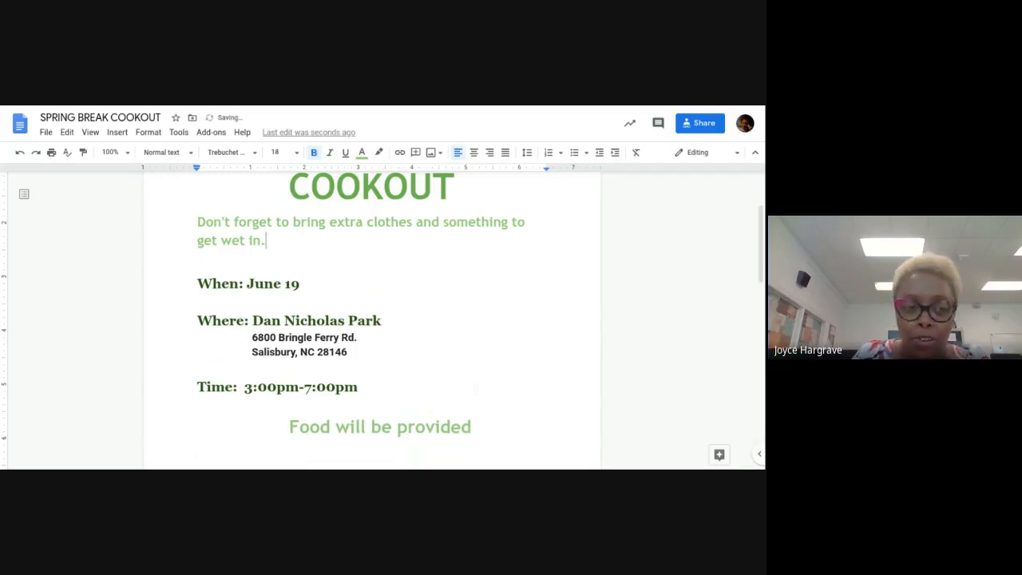